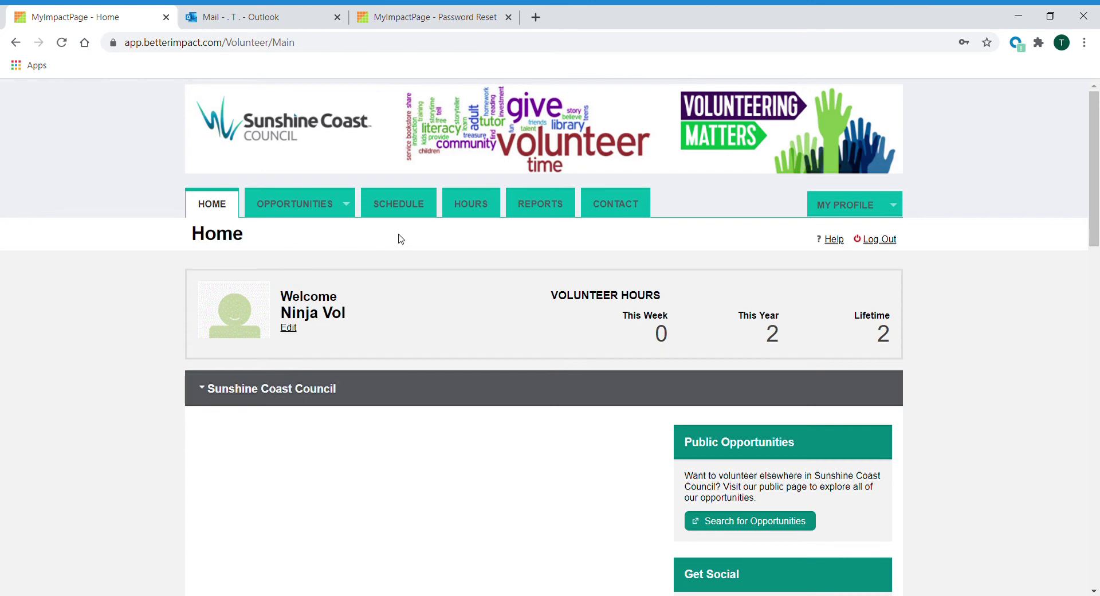
- On the Hours page, choose Warana Beach Patrol as the activity, dated 21/10/2020
{"action": "left_click", "coordinate": [484, 210]}
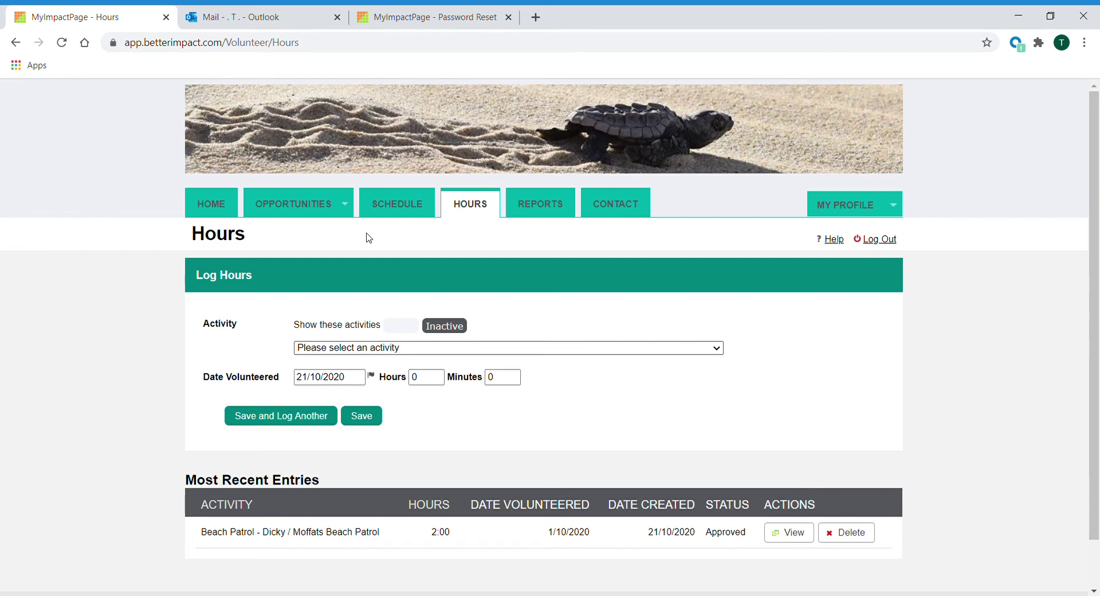
{"action": "key", "text": "w"}
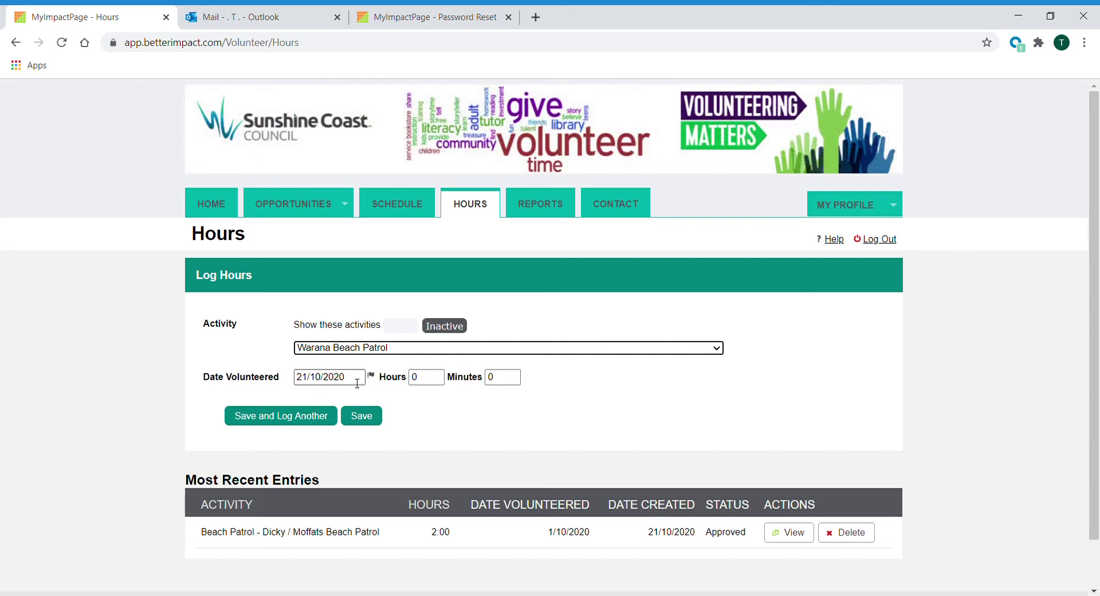
{"action": "left_click", "coordinate": [357, 378]}
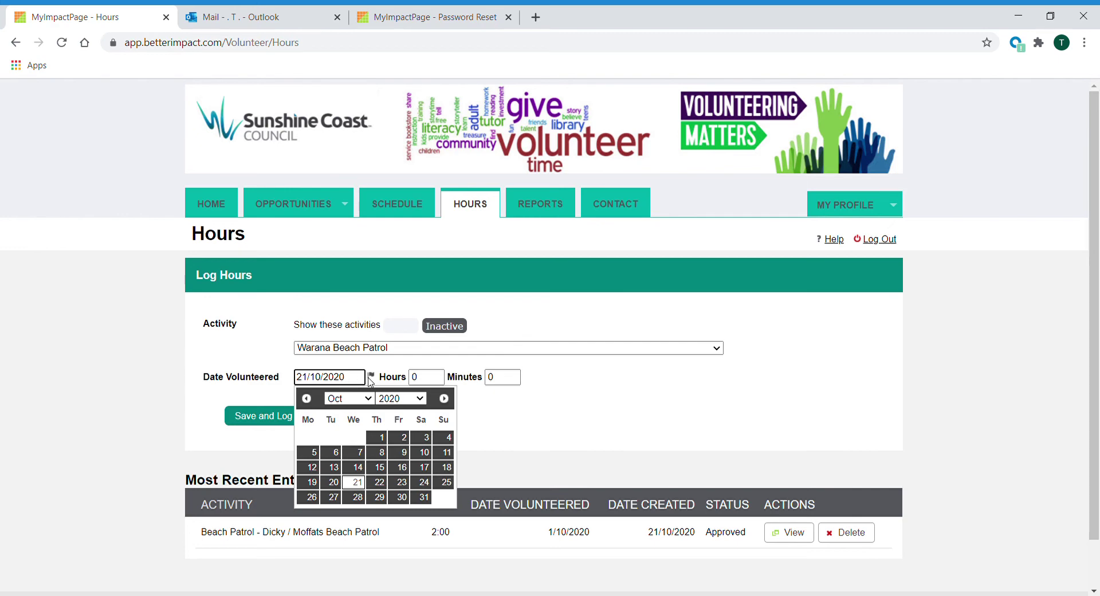
{"action": "left_click", "coordinate": [380, 453]}
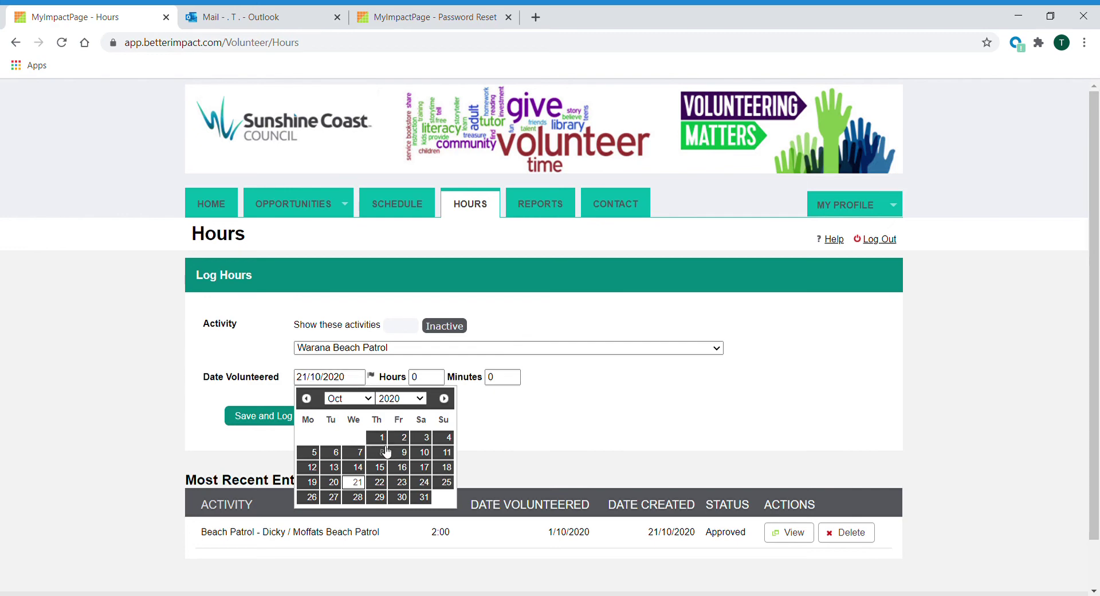
{"action": "left_click", "coordinate": [360, 376]}
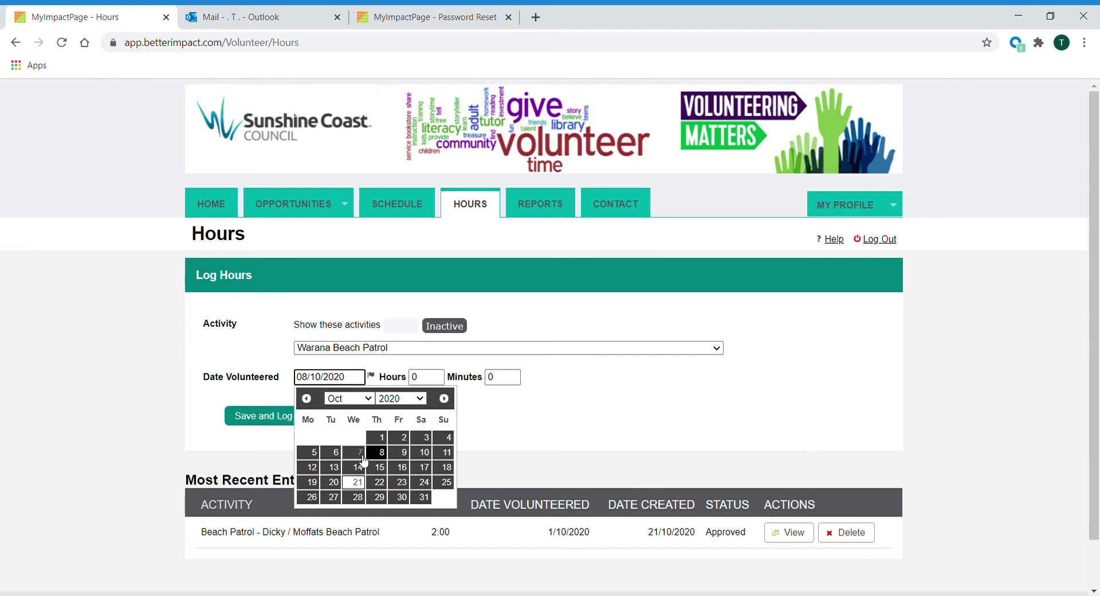
{"action": "left_click", "coordinate": [364, 487]}
- Enter 5 hours and save the entry with Save and Log Another
{"action": "double_click", "coordinate": [427, 378]}
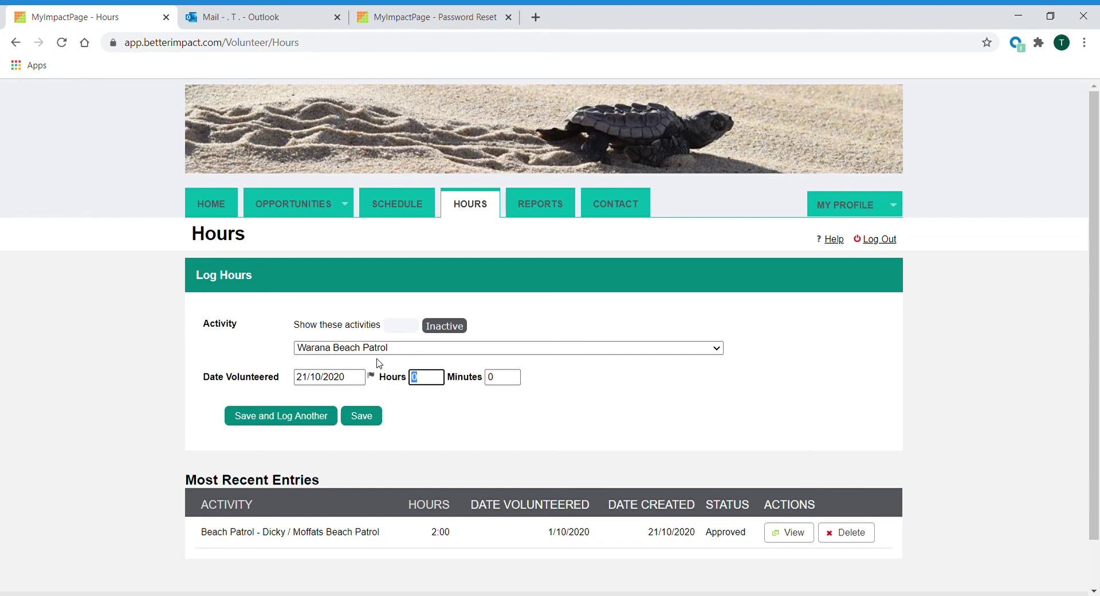
{"action": "type", "text": "5"}
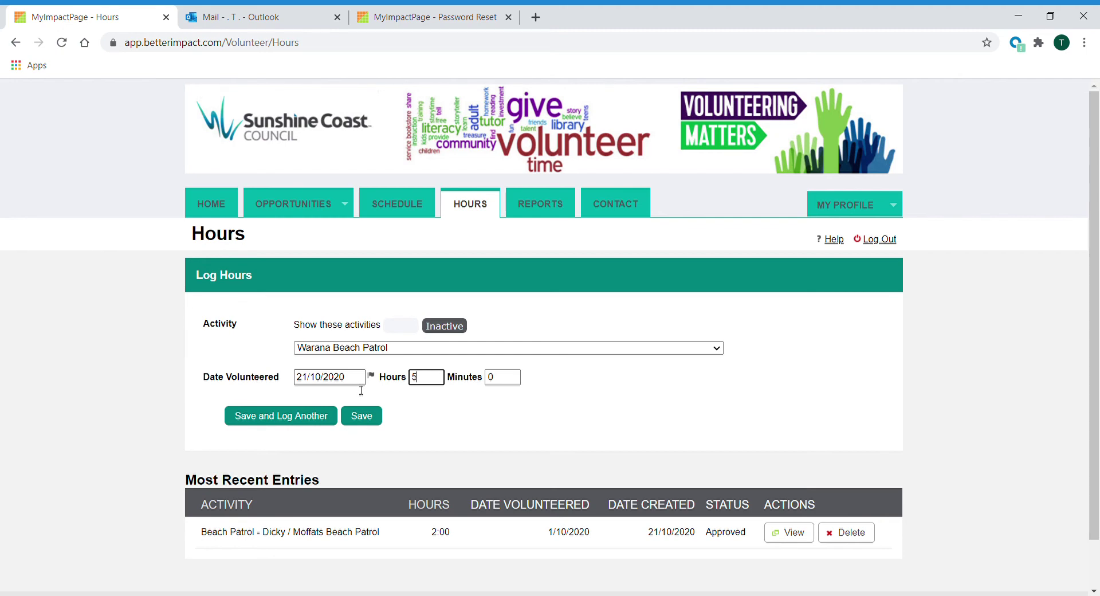
{"action": "left_click", "coordinate": [322, 421]}
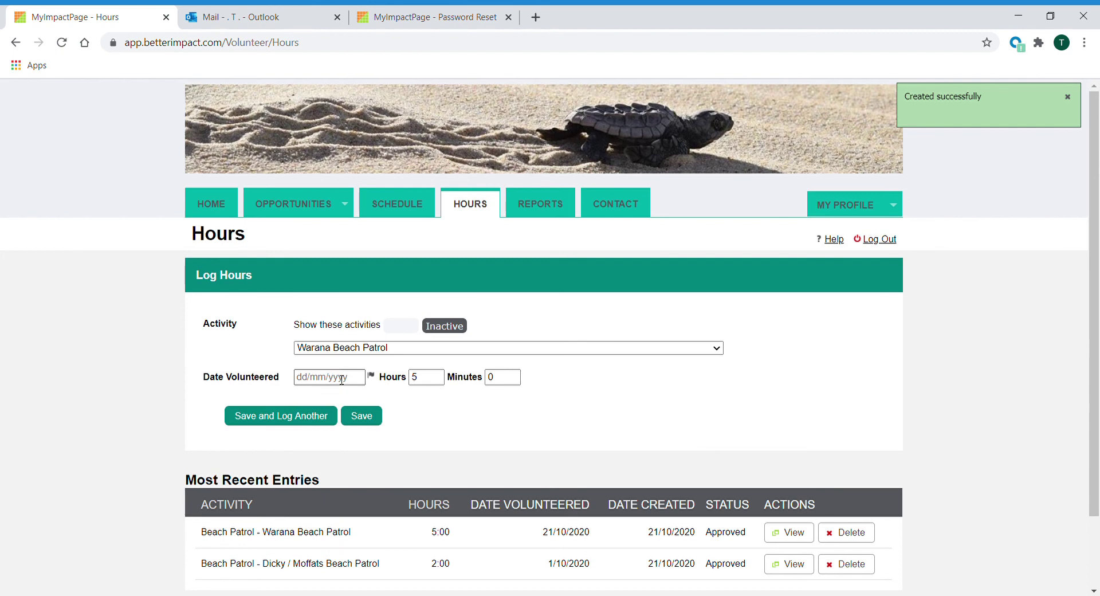
- Re-enter 21/10/2020 as the volunteered date and save a second 5-hour Warana entry
{"action": "left_click", "coordinate": [366, 417]}
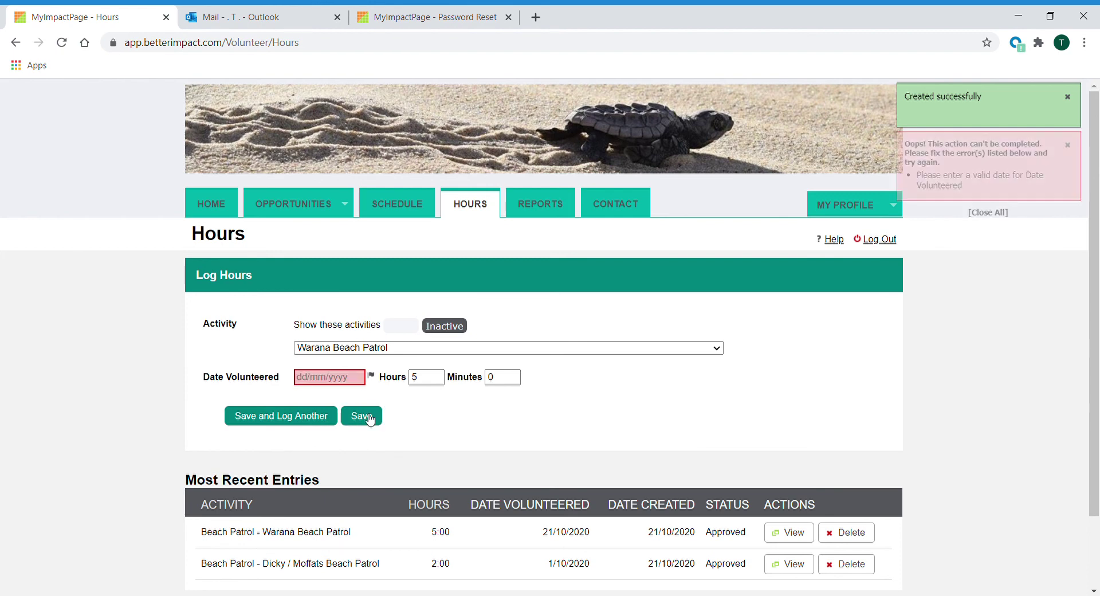
{"action": "left_click", "coordinate": [355, 378]}
{"action": "left_click", "coordinate": [365, 482]}
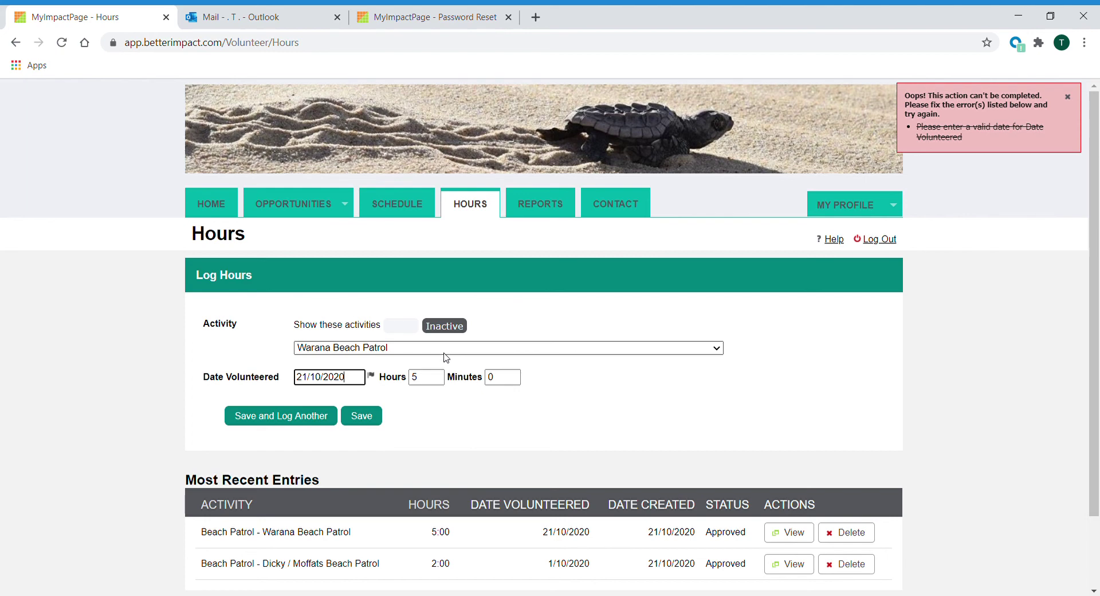
{"action": "left_click", "coordinate": [380, 417]}
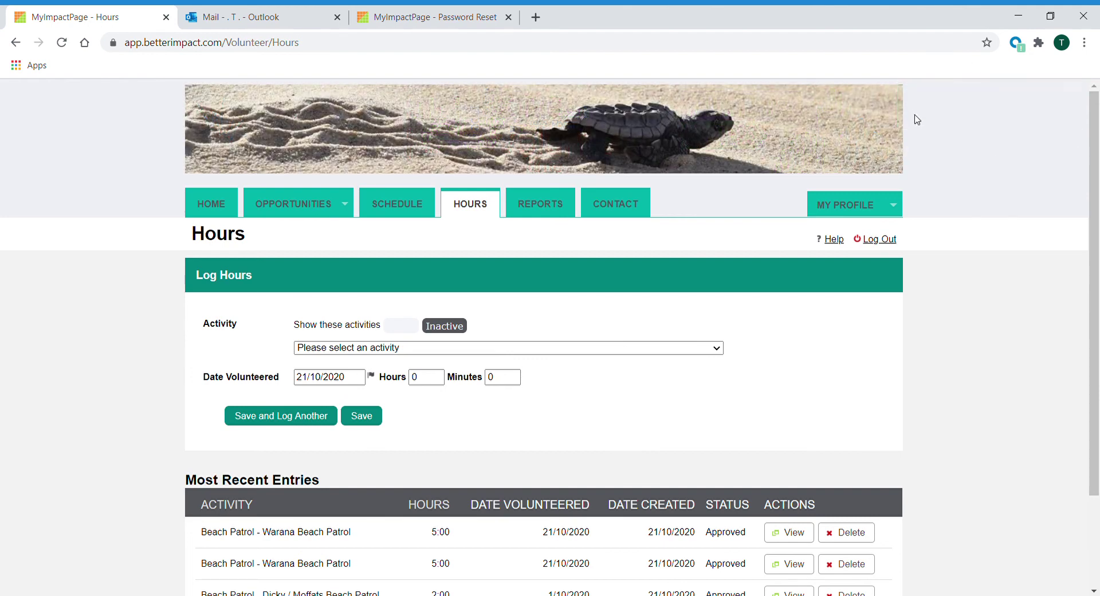
- Review the Most Recent Entries list, then return to the HOME page
{"action": "scroll", "coordinate": [61, 319], "scroll_direction": "down", "scroll_amount": 3}
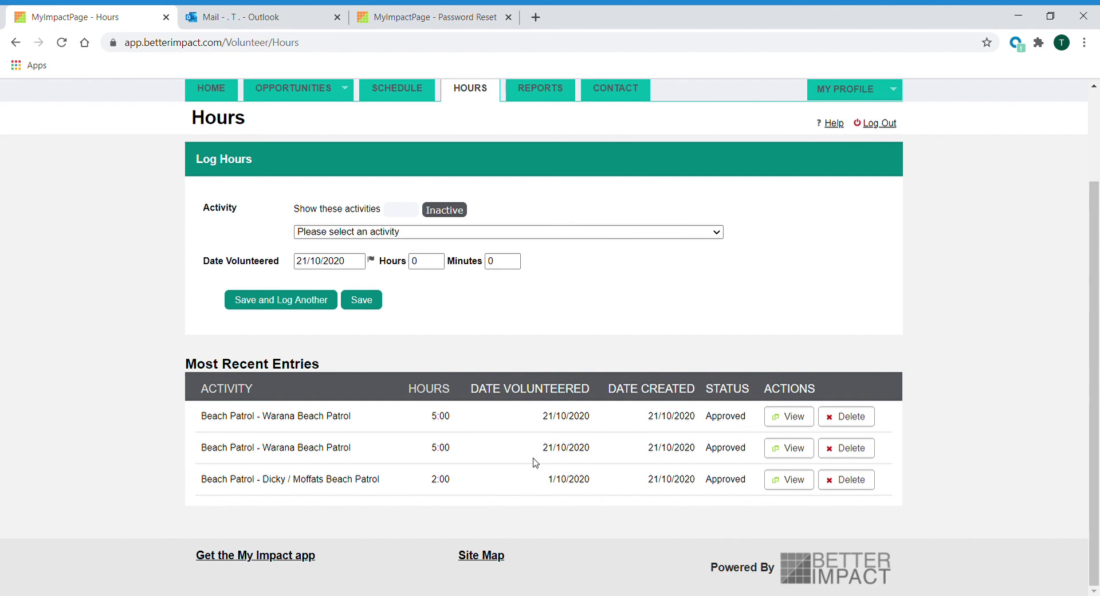
{"action": "scroll", "coordinate": [536, 456], "scroll_direction": "up", "scroll_amount": 2}
{"action": "left_click", "coordinate": [210, 215]}
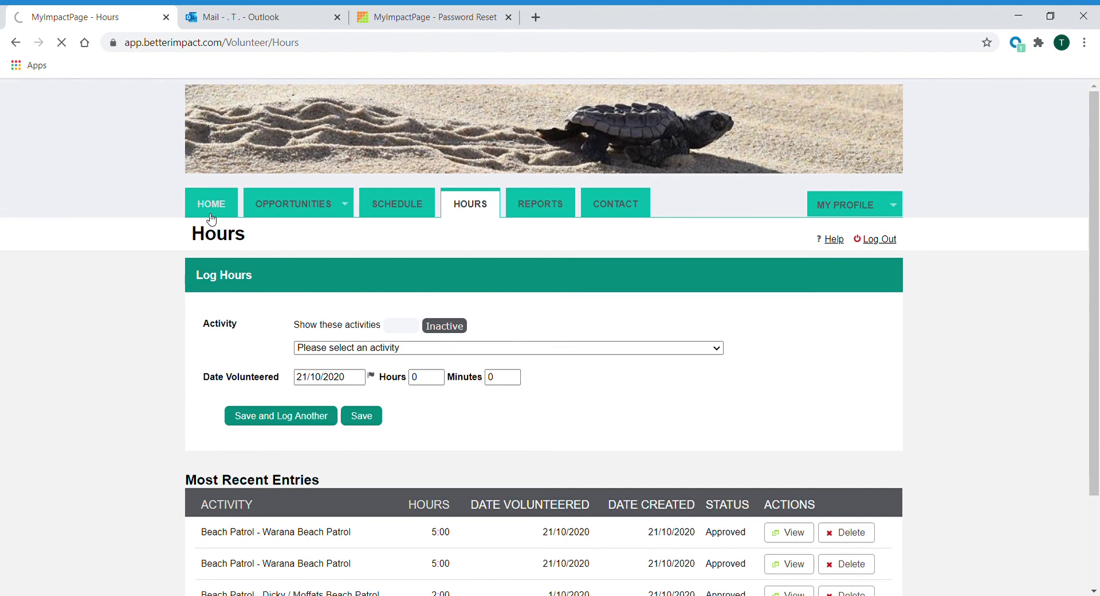